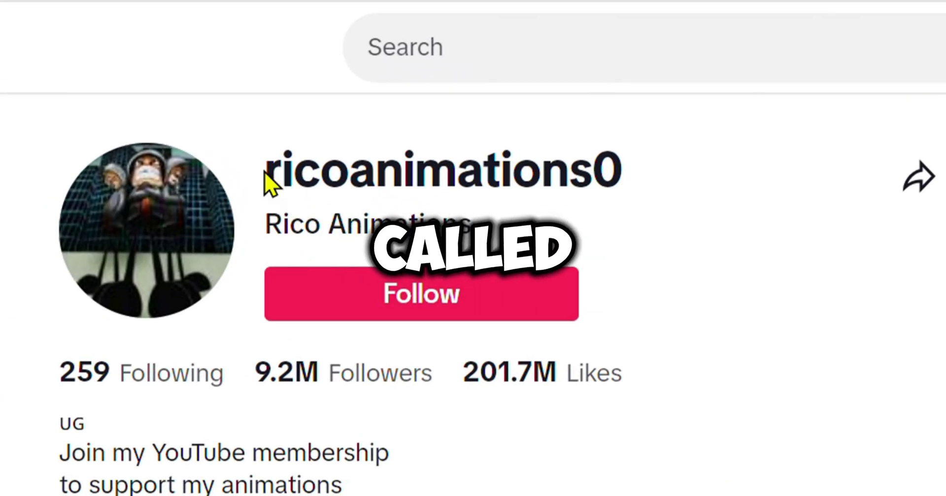
Highlight the creator's profile handle and scroll through the channel page
click(369, 217)
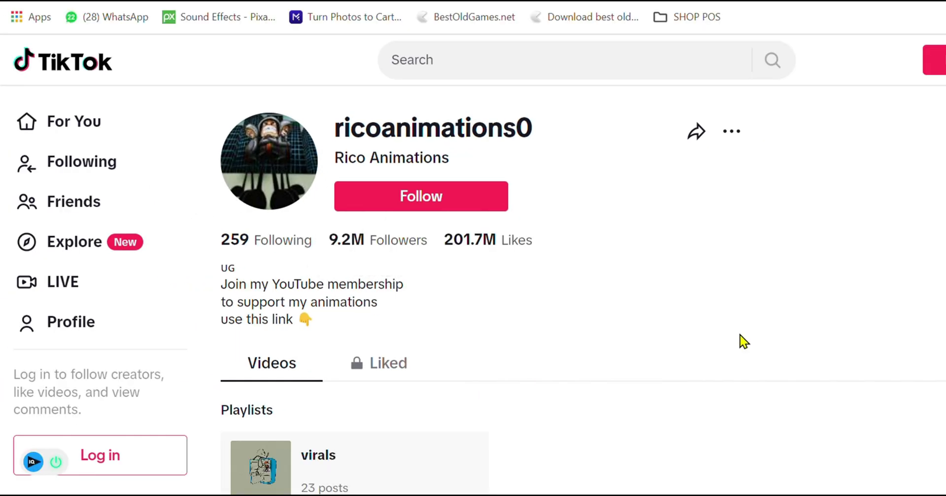
scroll(739, 340, down, 8)
scroll(534, 345, down, 2)
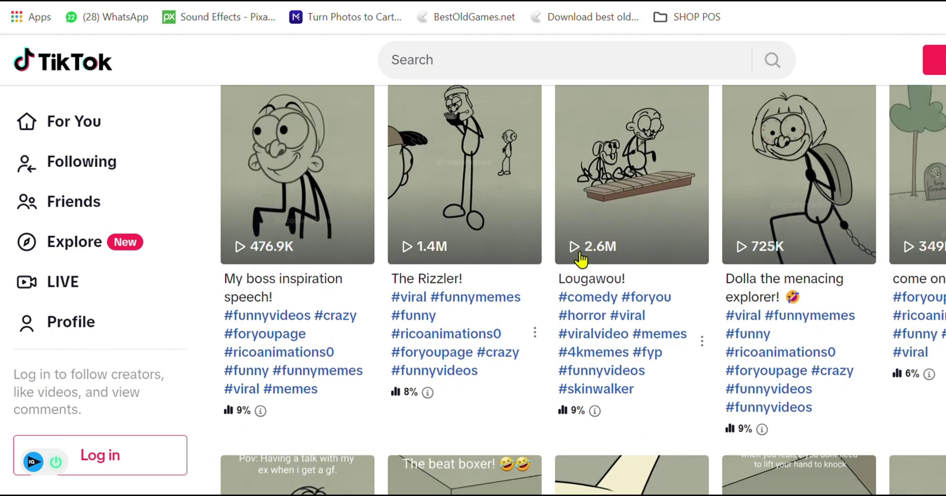
scroll(649, 286, down, 4)
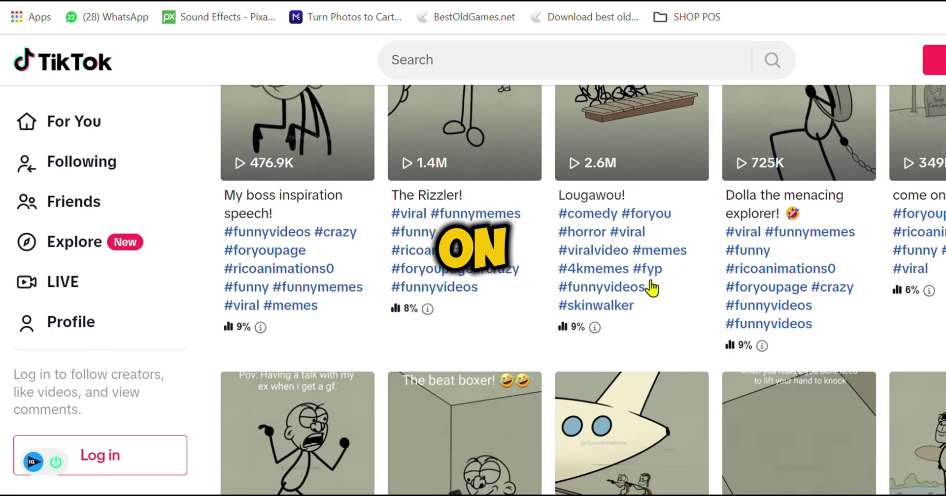
scroll(478, 323, down, 5)
scroll(479, 320, down, 5)
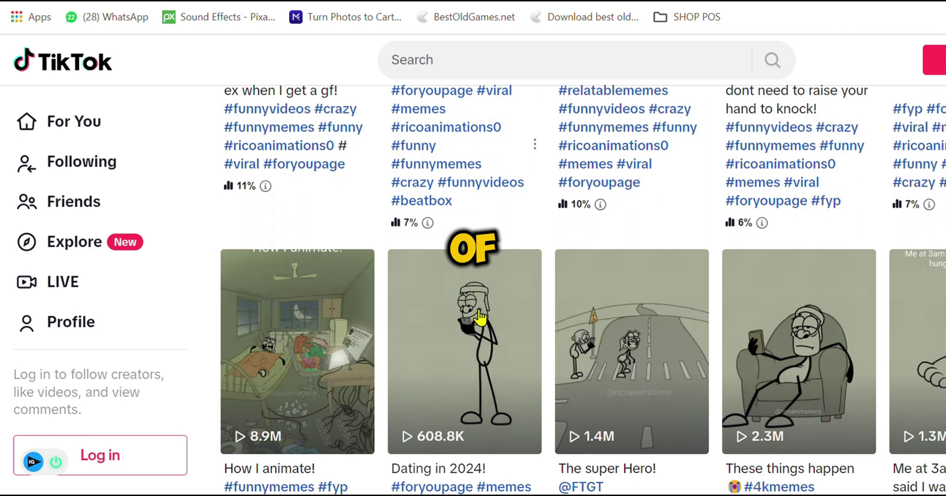
scroll(478, 317, down, 2)
scroll(480, 317, down, 2)
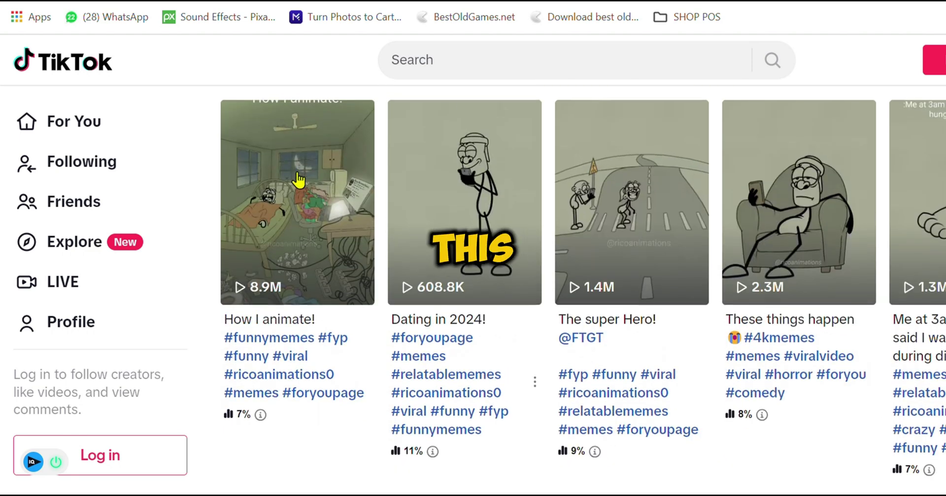
scroll(301, 224, up, 2)
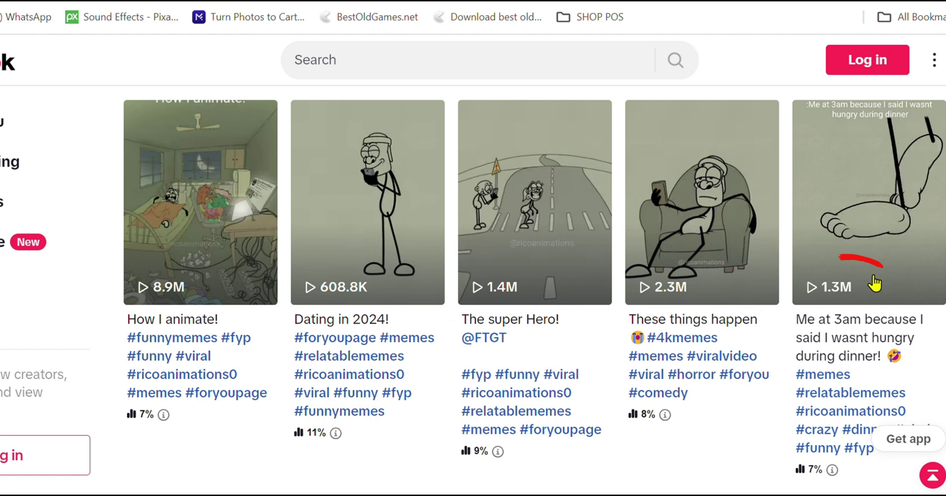
scroll(255, 288, down, 6)
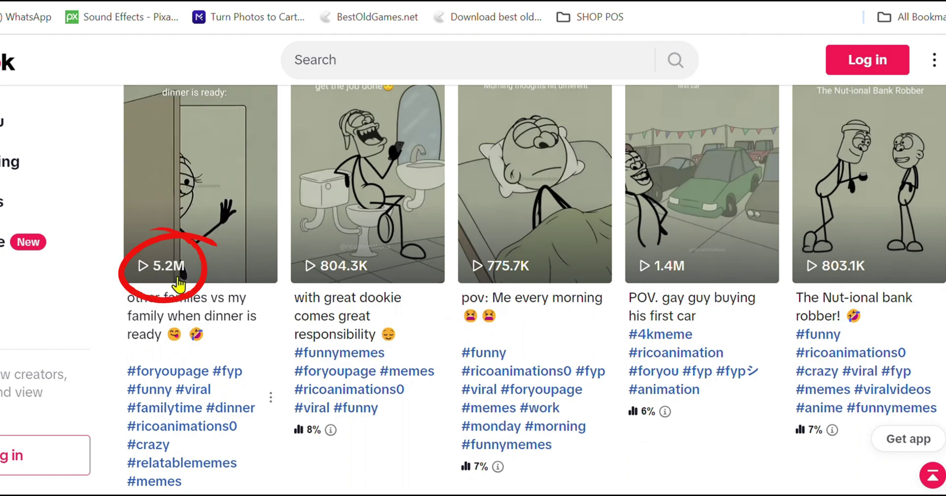
scroll(485, 315, down, 7)
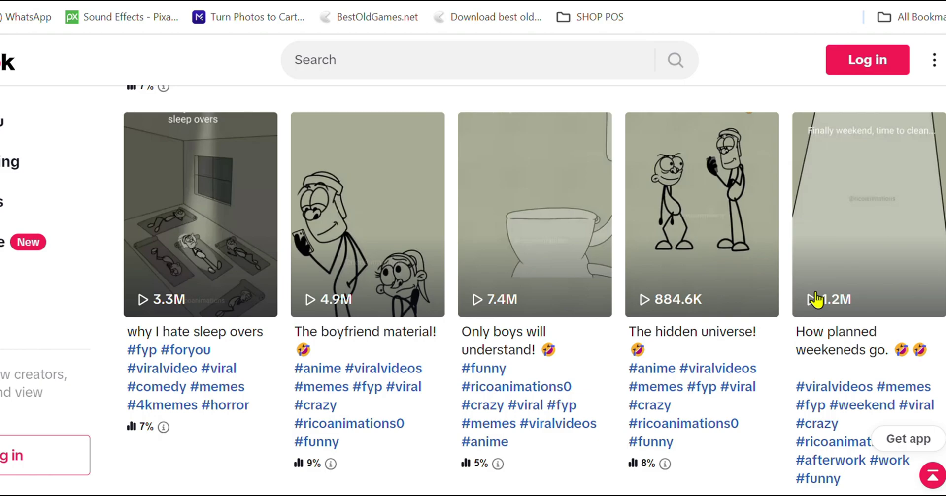
scroll(426, 235, up, 15)
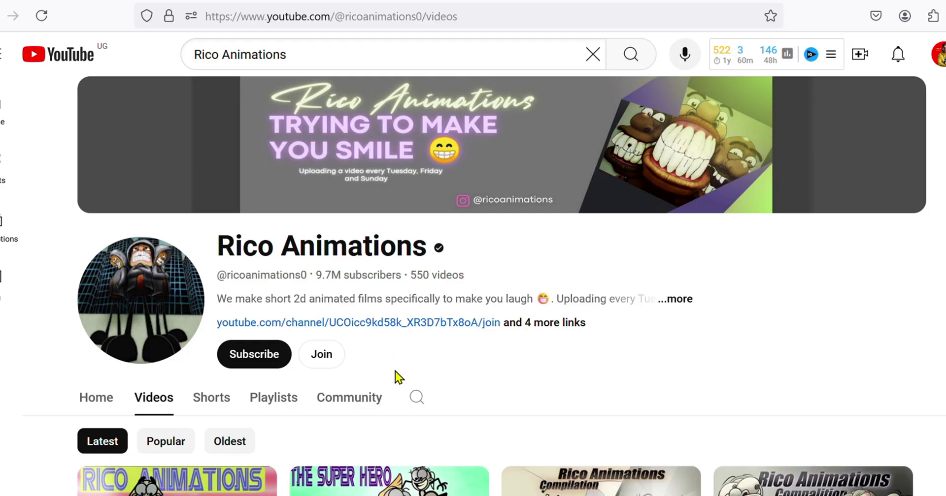
Highlight the channel's subscriber count and switch to its short videos
drag(317, 287, 331, 286)
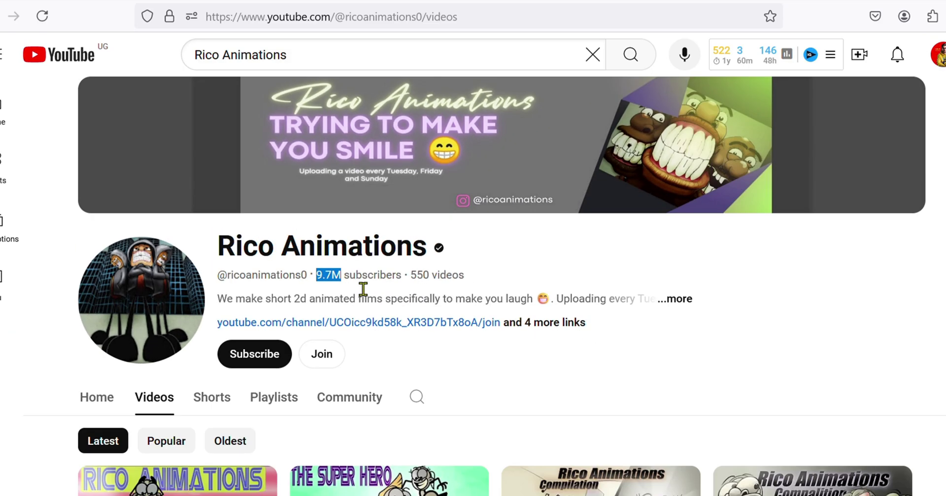
click(409, 283)
scroll(419, 309, down, 3)
scroll(147, 260, up, 3)
click(208, 401)
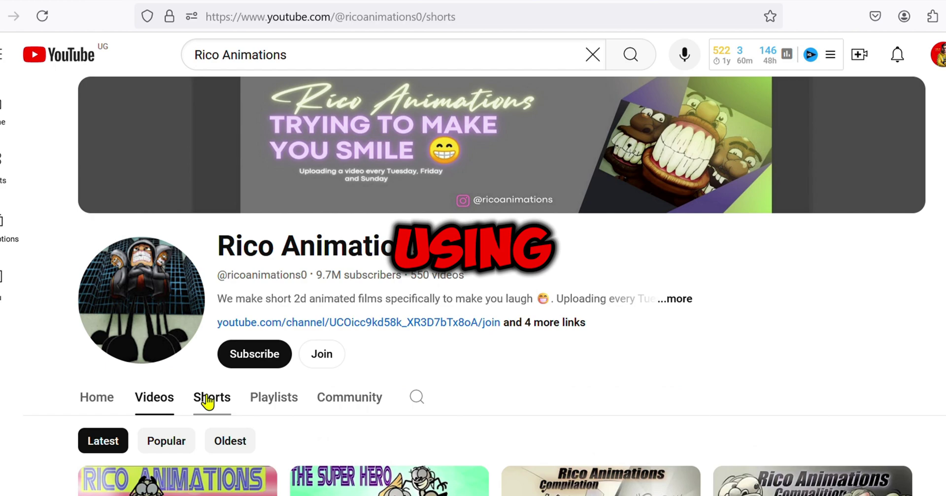
scroll(197, 345, down, 5)
Return to the channel's long-form videos and scroll through them
click(158, 150)
scroll(69, 401, down, 5)
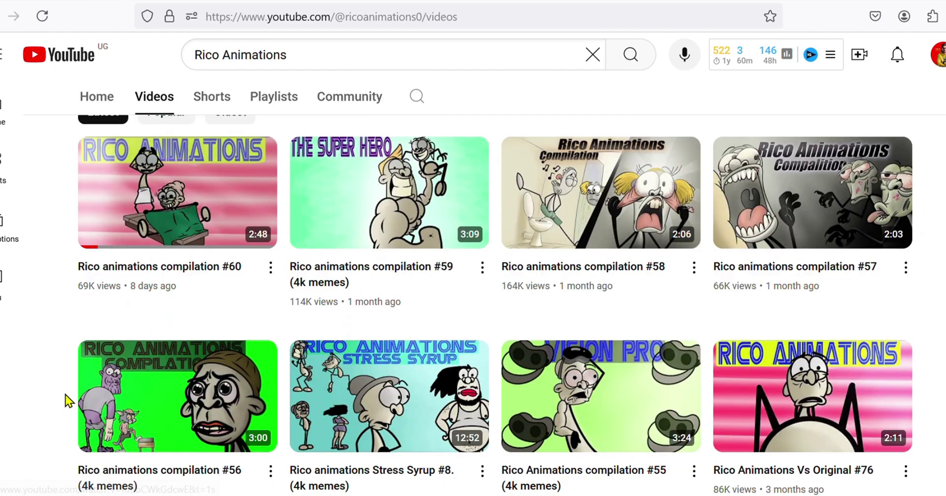
scroll(309, 234, down, 2)
scroll(578, 266, down, 6)
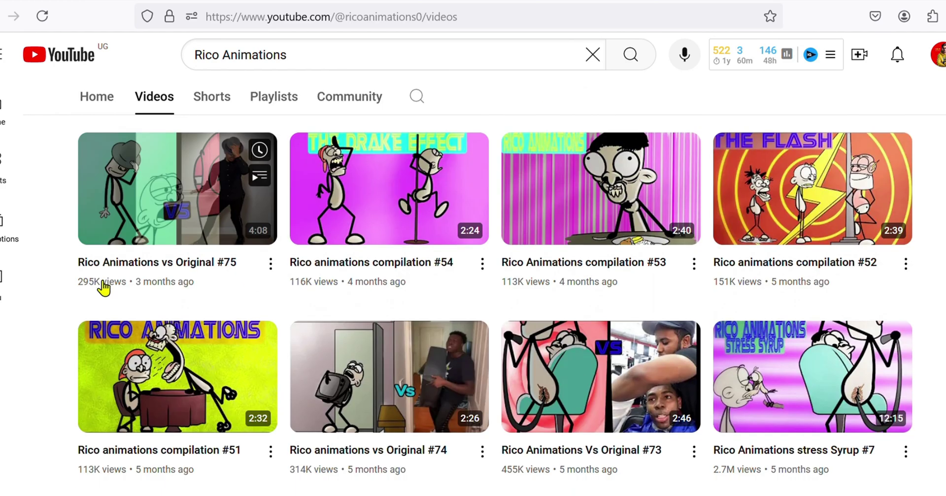
scroll(357, 300, down, 6)
scroll(256, 345, up, 12)
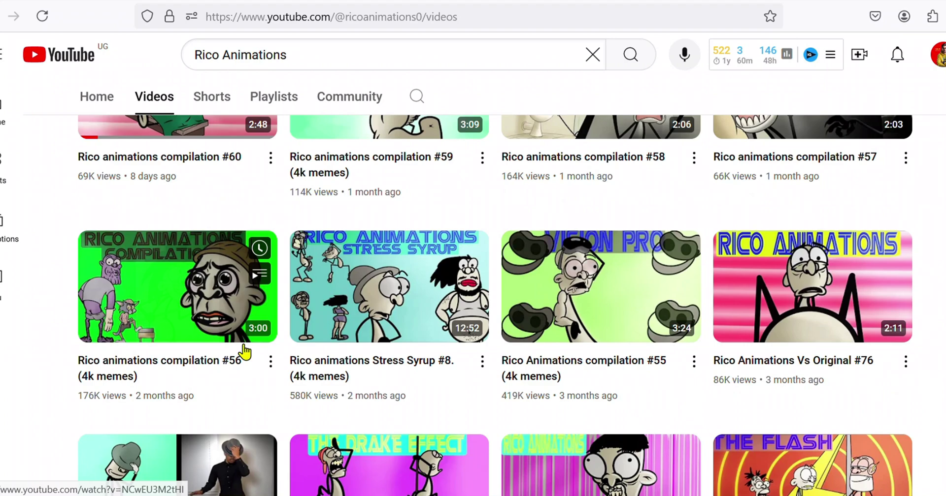
scroll(244, 352, up, 7)
Show the Shorts listing and scroll through each short's title and view count
click(223, 325)
scroll(219, 320, down, 10)
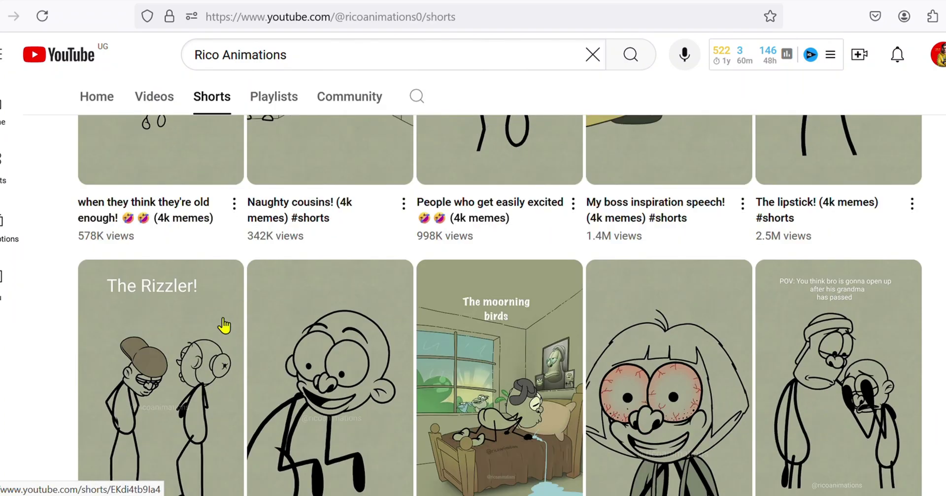
scroll(228, 364, down, 3)
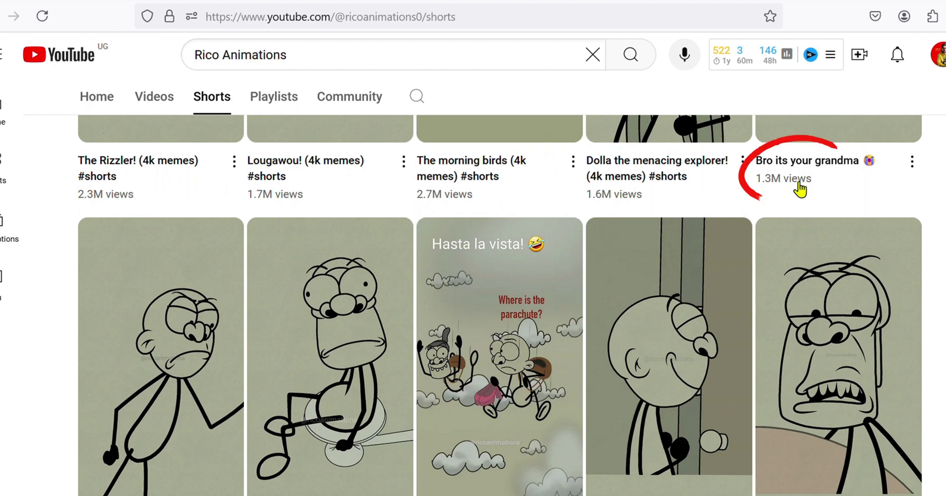
scroll(813, 256, down, 5)
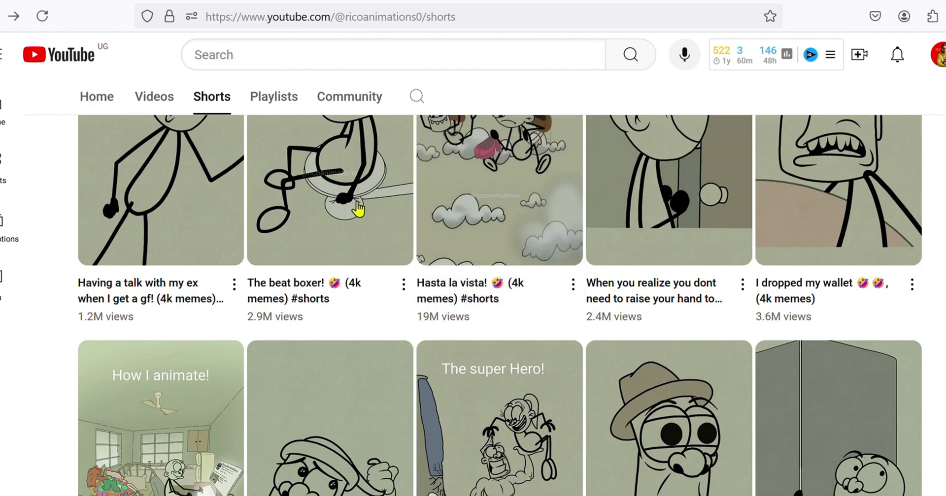
scroll(359, 206, down, 7)
scroll(453, 384, down, 15)
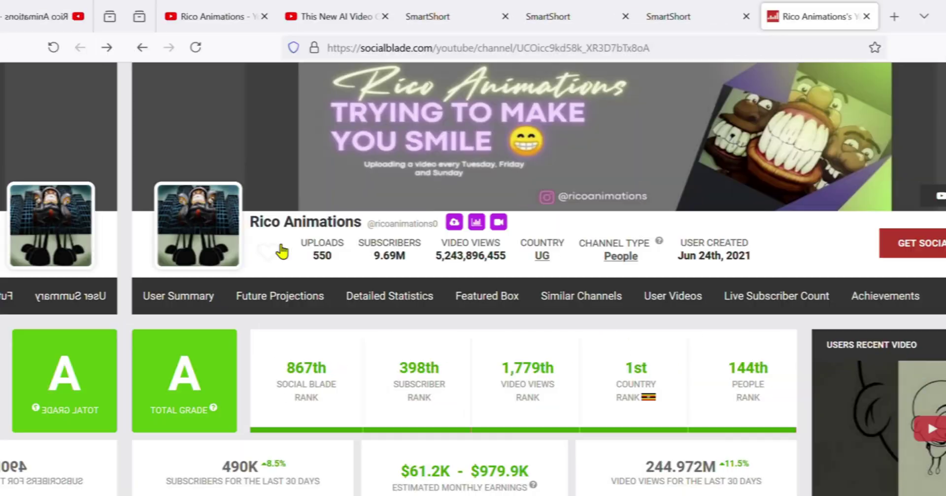
Highlight the channel name and the $61.2K - $979.9K estimated monthly earnings range
drag(250, 223, 345, 234)
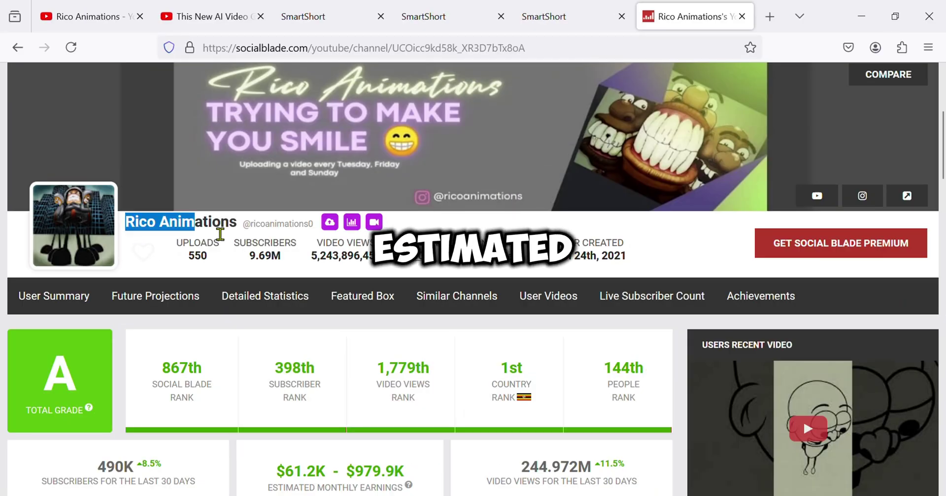
scroll(236, 257, down, 8)
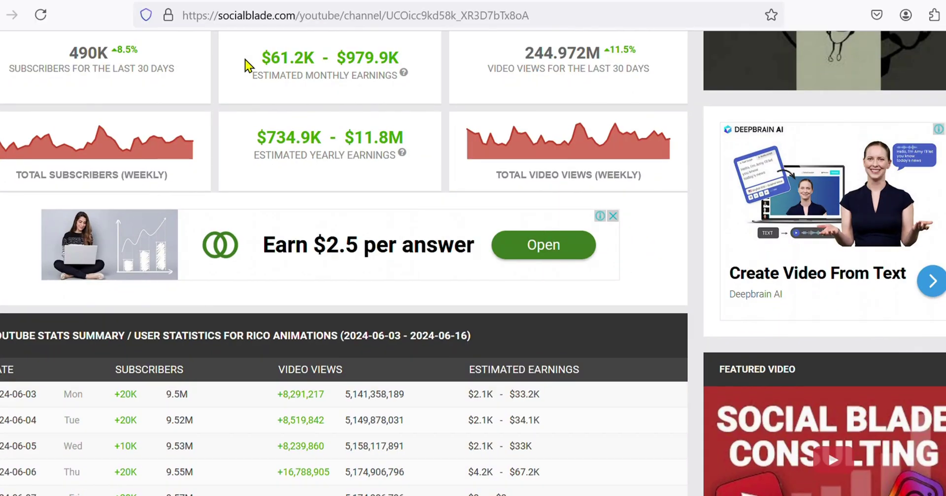
drag(245, 60, 313, 71)
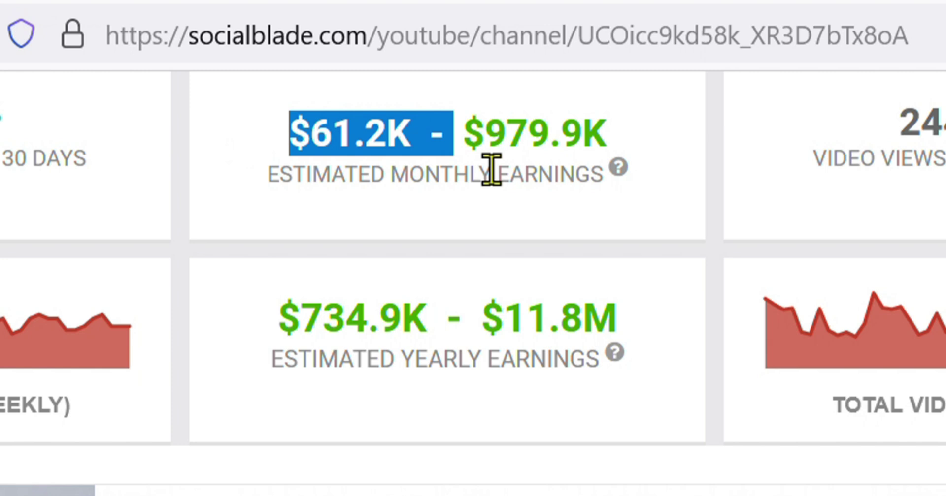
drag(591, 185, 612, 175)
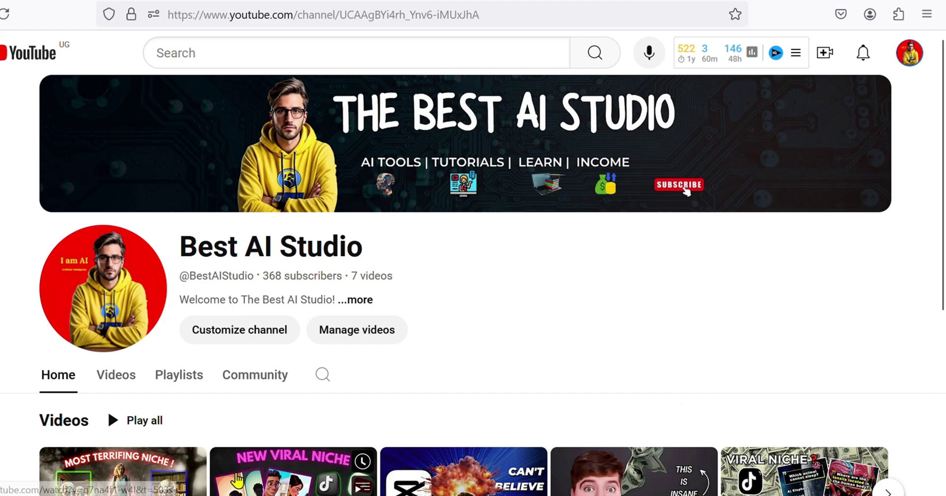
Open the AI-tutorial channel's Videos tab and scroll down its video grid
click(125, 383)
scroll(243, 389, down, 3)
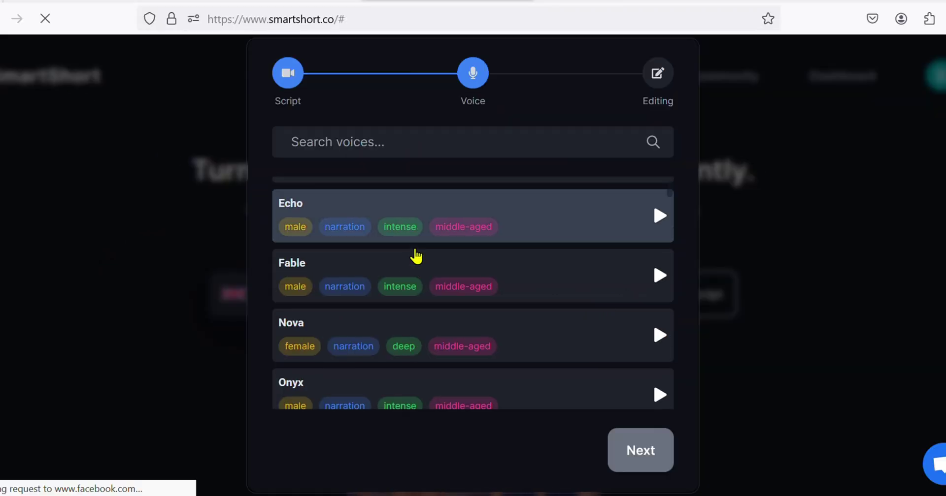
Scroll the smartshort.co home page and open the narration language list beside the idea box
scroll(376, 296, down, 10)
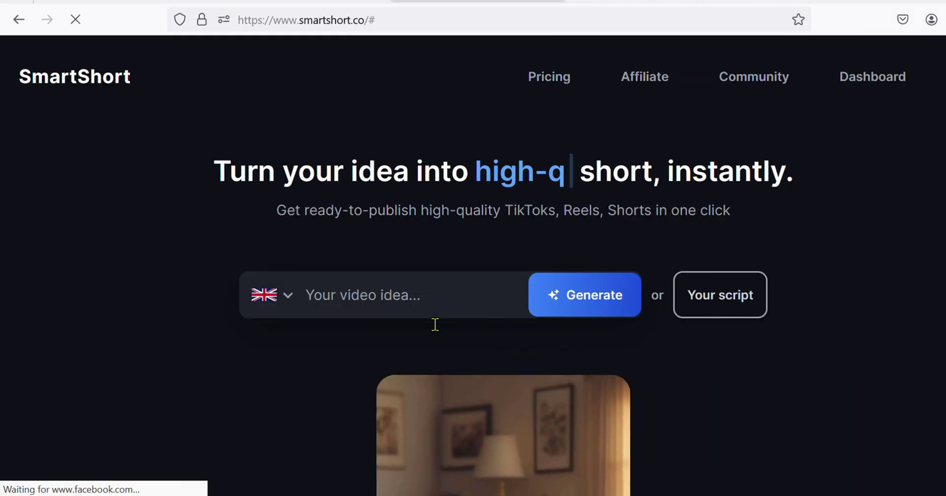
click(279, 306)
scroll(311, 354, down, 5)
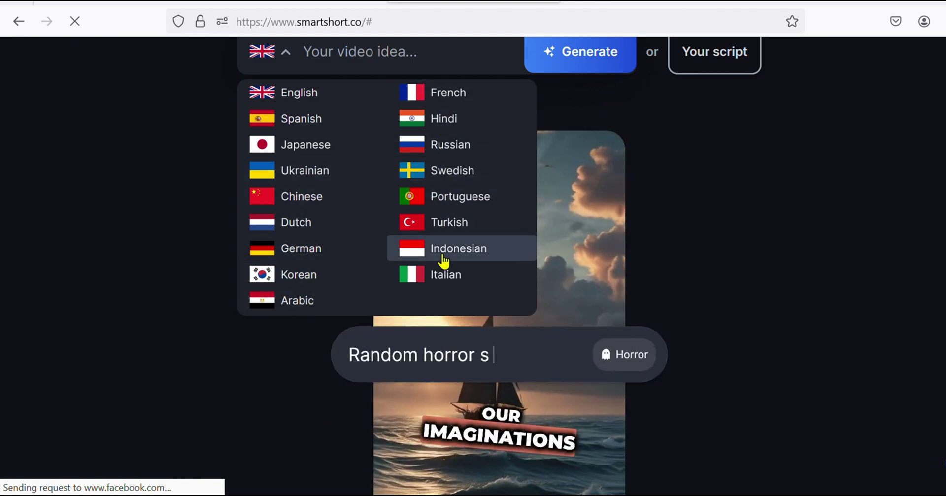
scroll(591, 276, up, 5)
Keep English, enter the idea 'viral tiktok videos', and generate the script
click(319, 348)
click(418, 306)
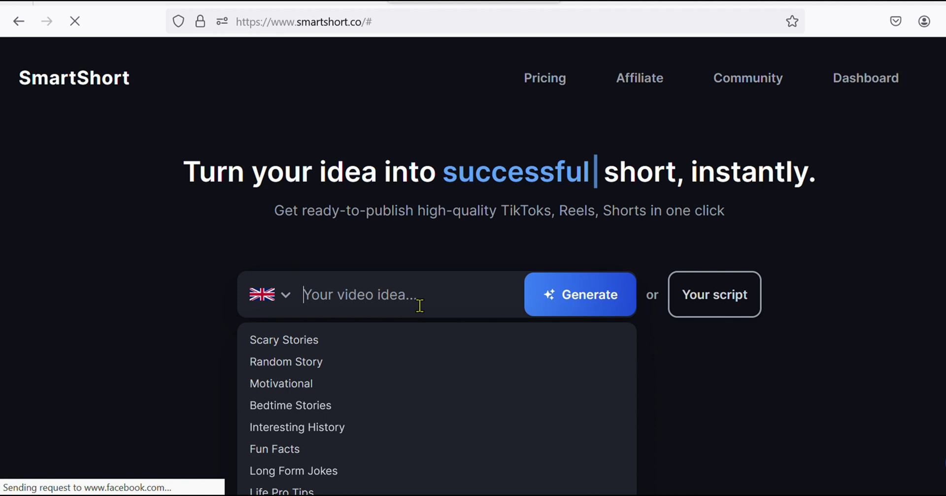
text(viral tiktok videos)
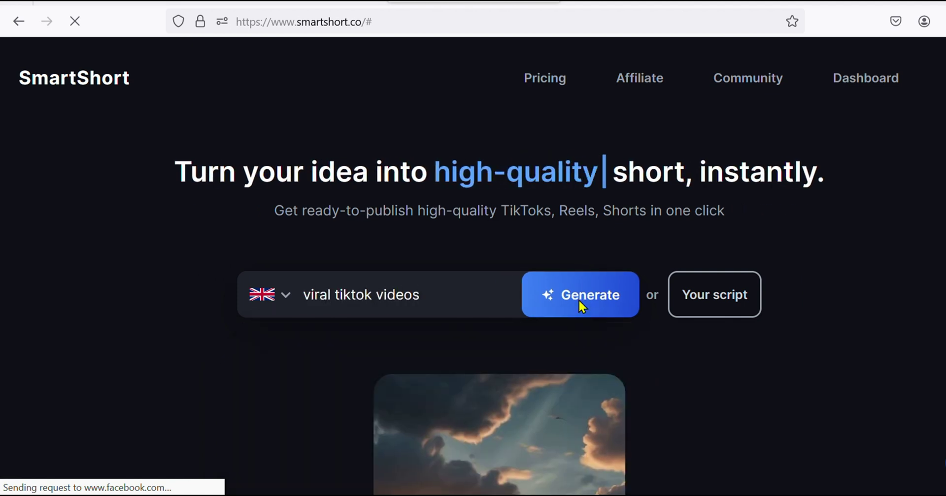
click(582, 306)
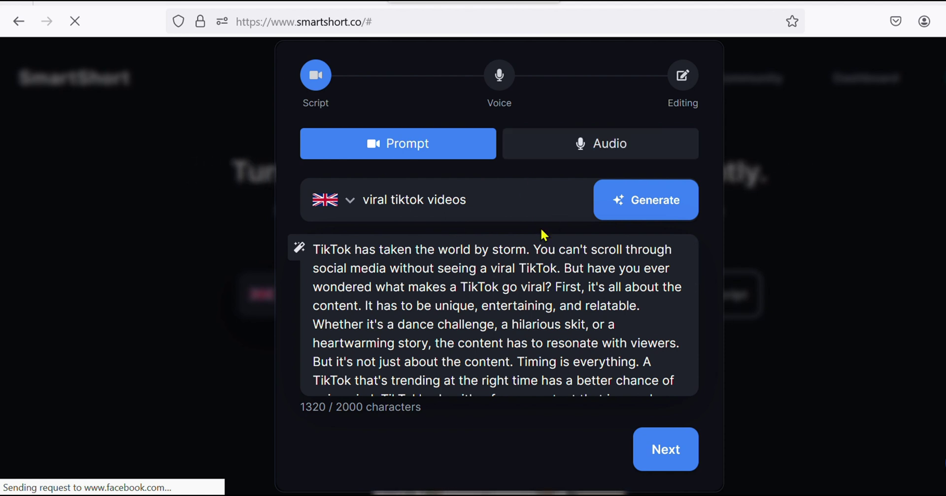
scroll(374, 344, down, 1)
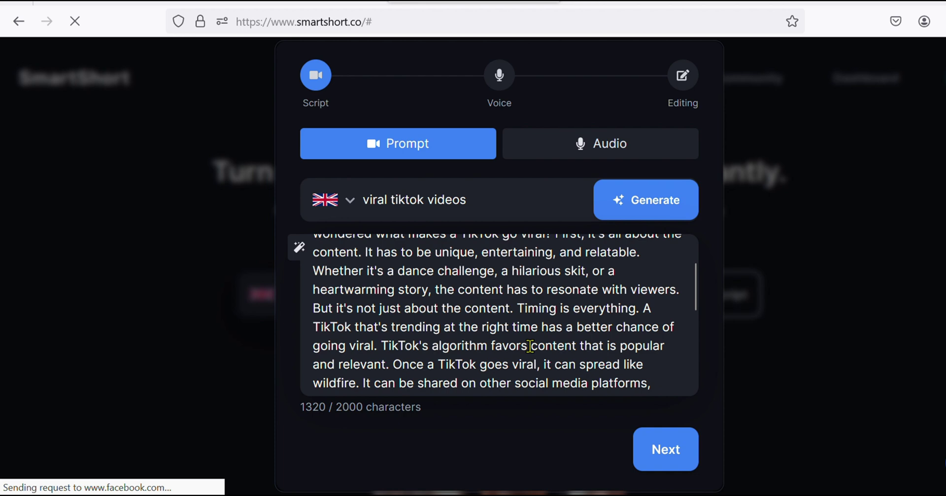
scroll(355, 389, up, 1)
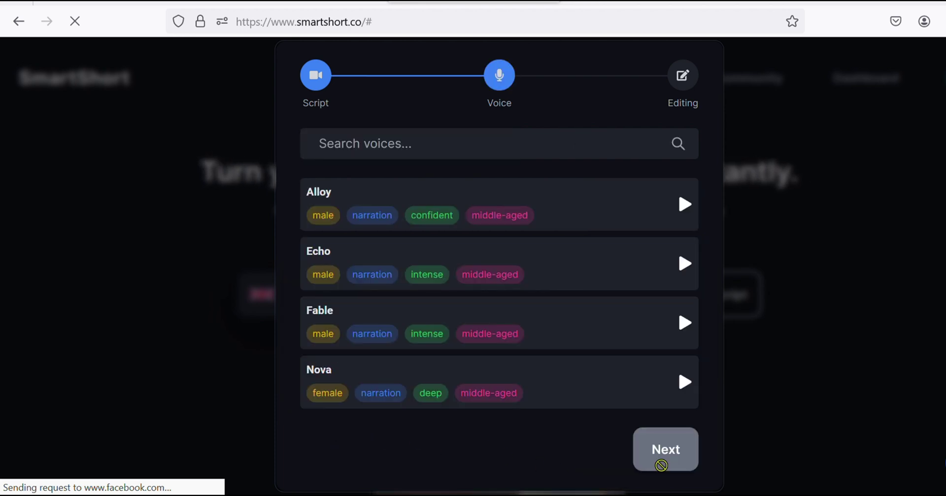
Preview the Echo, Nova and Adam narration voices
scroll(433, 232, down, 5)
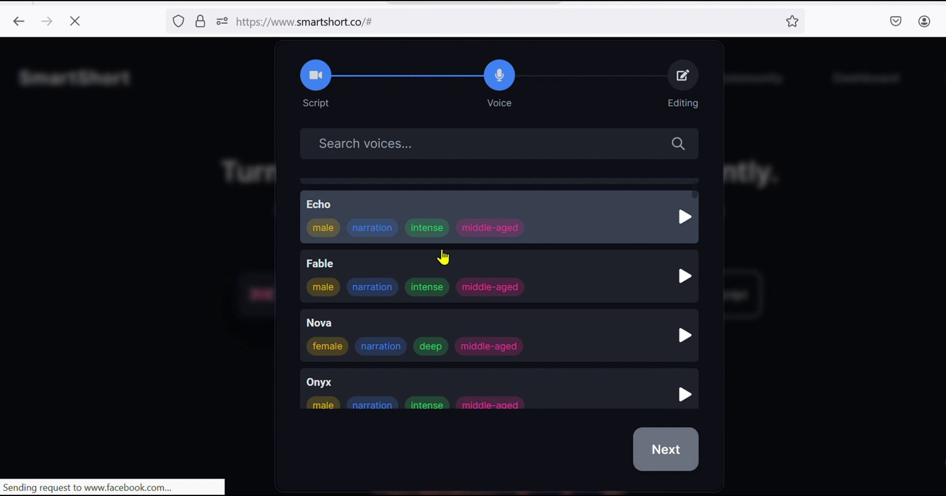
scroll(394, 290, down, 3)
scroll(403, 296, down, 12)
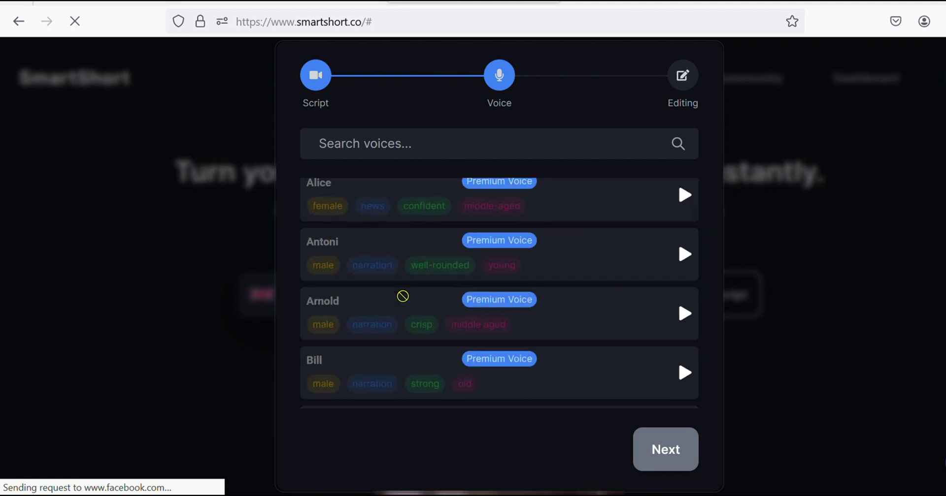
scroll(403, 296, down, 15)
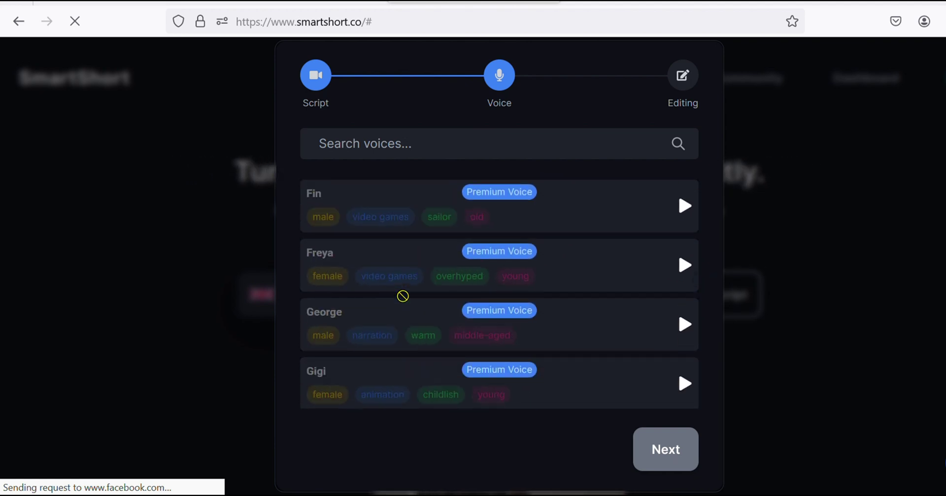
scroll(403, 296, up, 20)
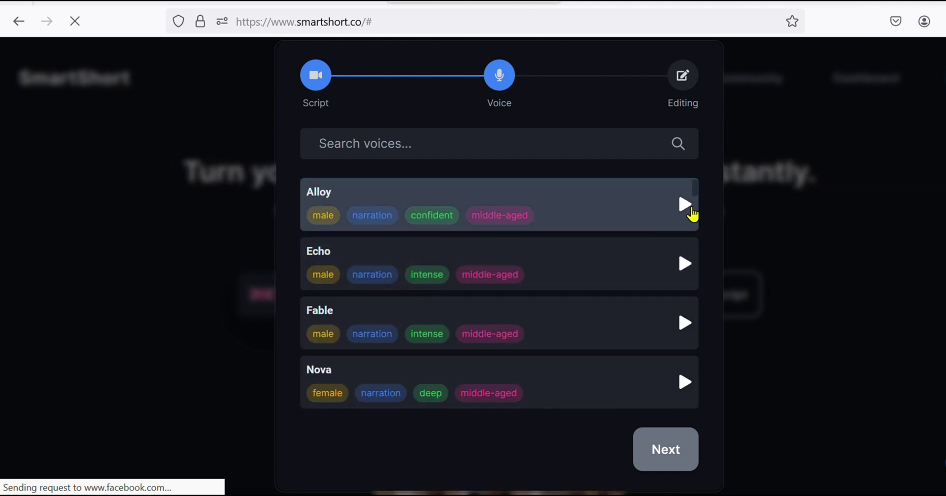
click(685, 264)
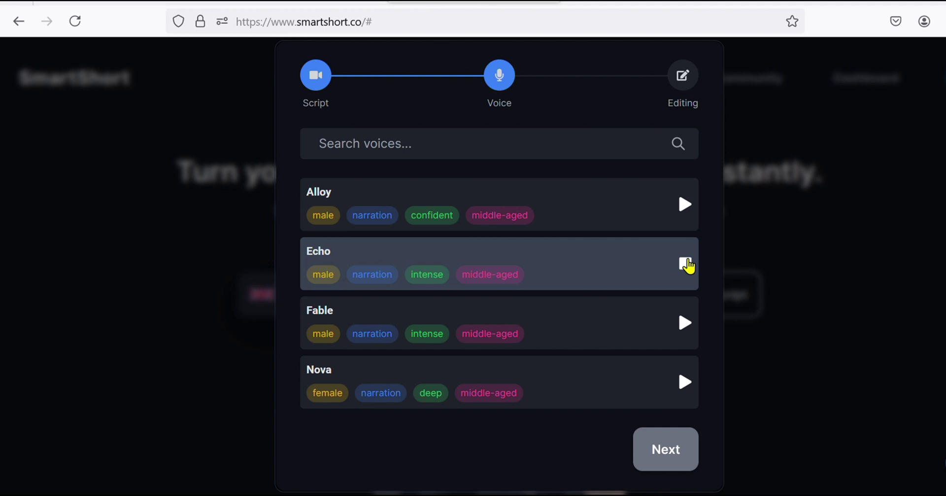
scroll(570, 285, down, 2)
click(692, 297)
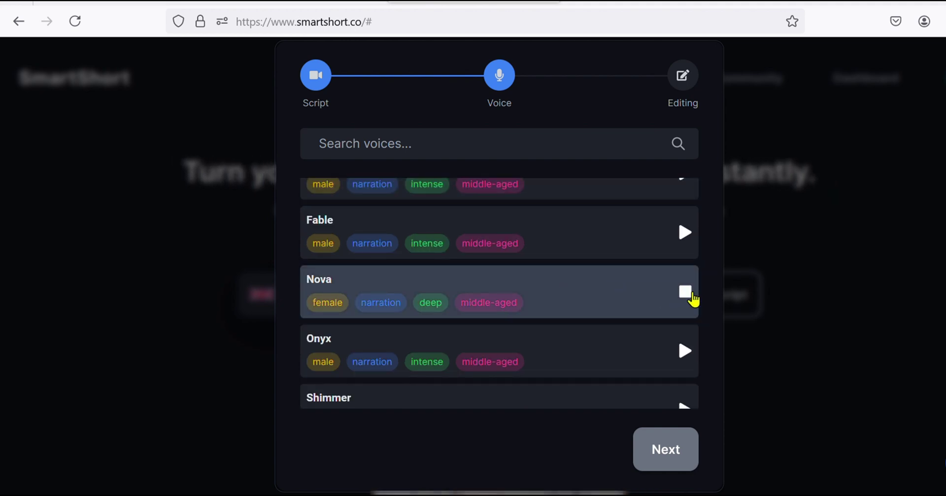
scroll(543, 297, down, 3)
click(688, 292)
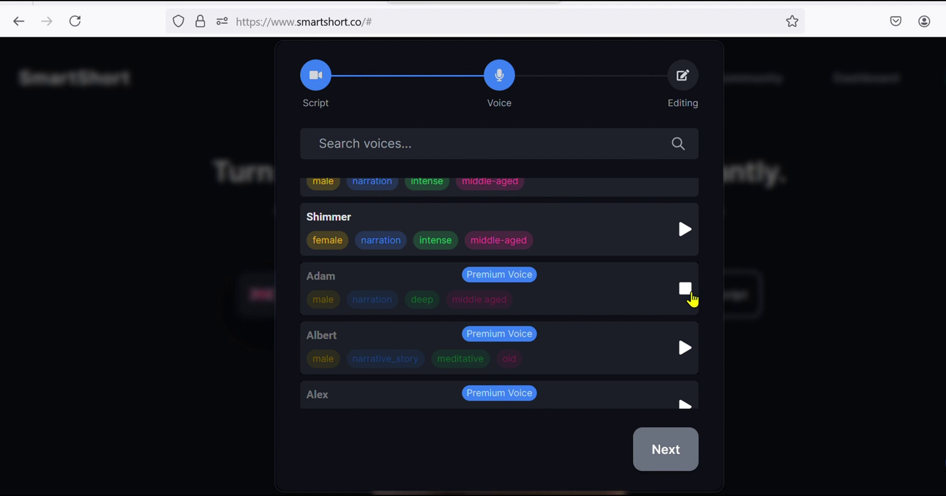
Select Alloy as the narration voice and continue to the editing options
scroll(526, 338, down, 5)
scroll(597, 308, up, 10)
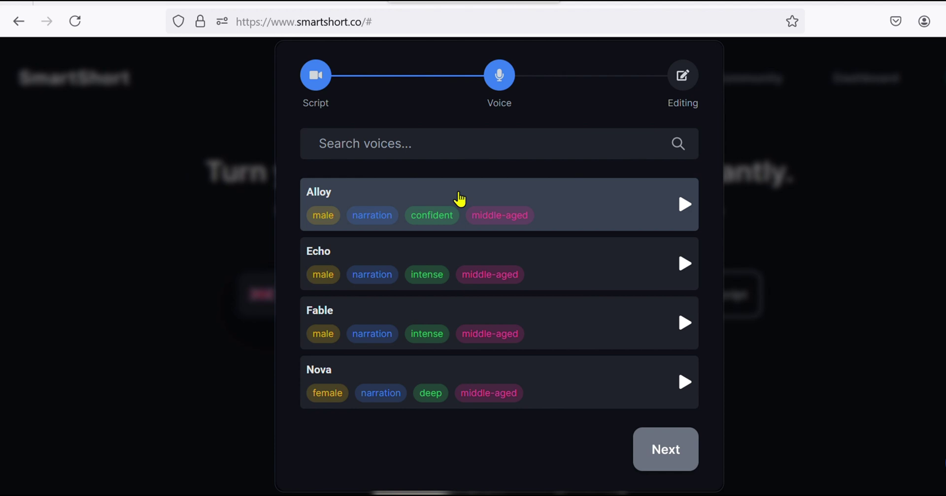
click(339, 228)
click(663, 450)
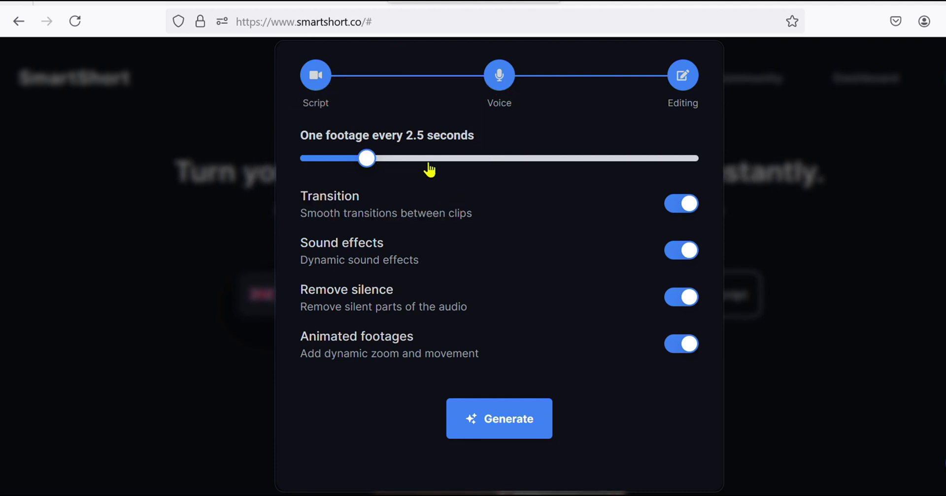
Set footage to change every 2.5 seconds and generate the short
drag(481, 169, 381, 171)
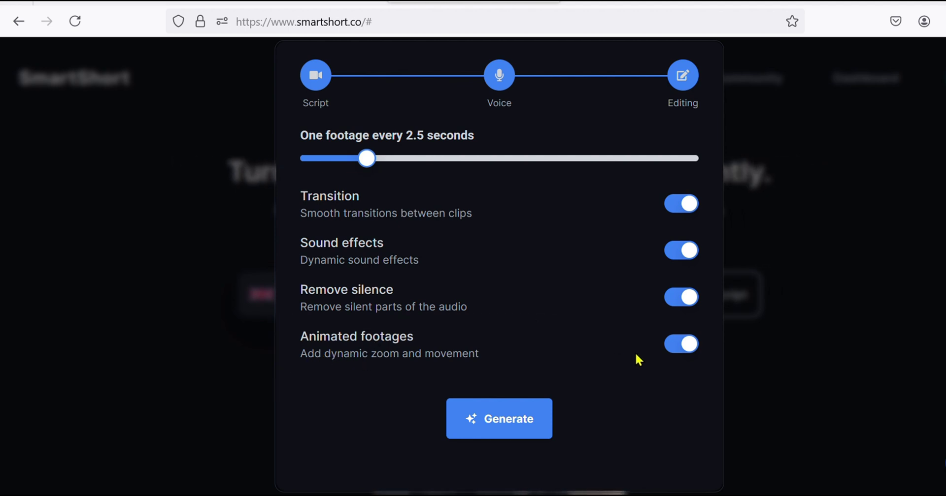
click(505, 427)
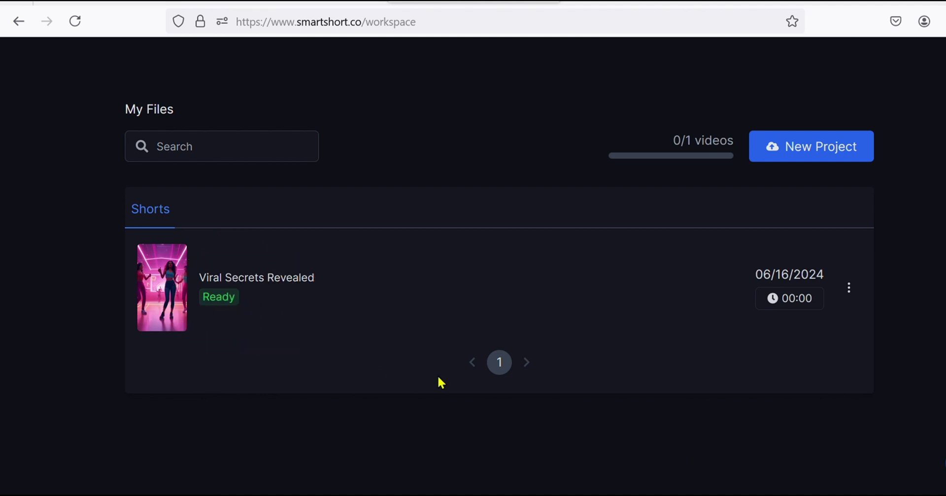
Open the Viral Secrets Revealed project from My Files
click(154, 286)
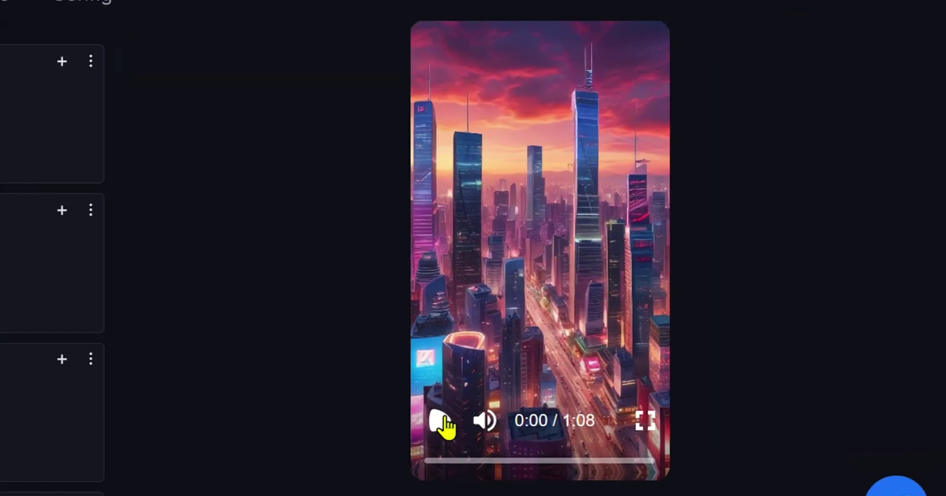
click(442, 419)
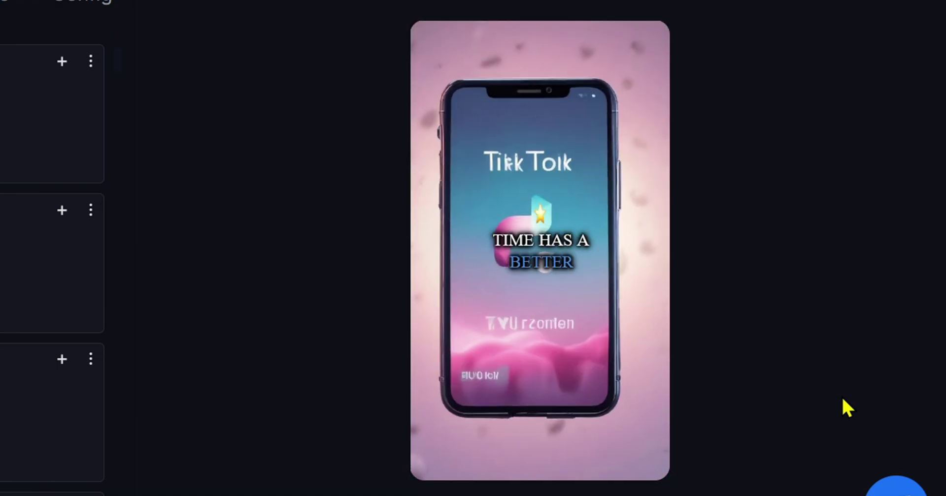
mouse_move(537, 318)
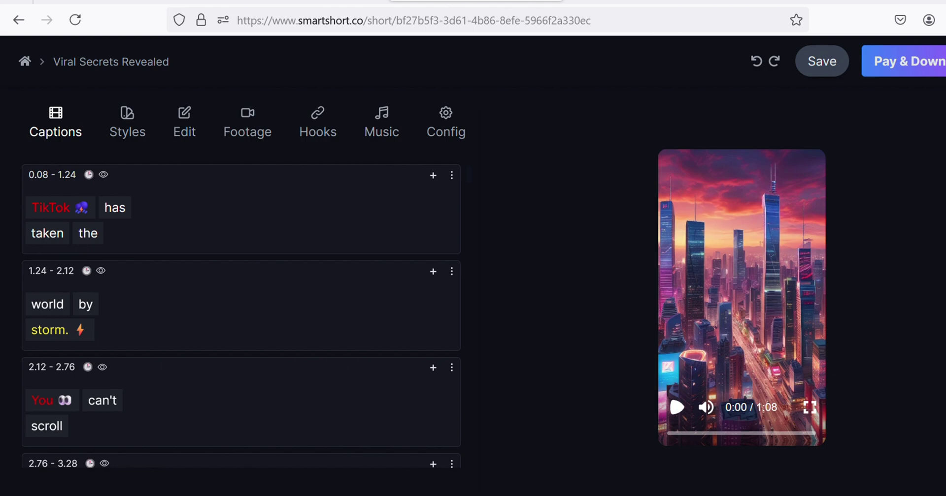
Play the preview, add an emoji to the TikTok caption word, and apply the first caption style
click(675, 407)
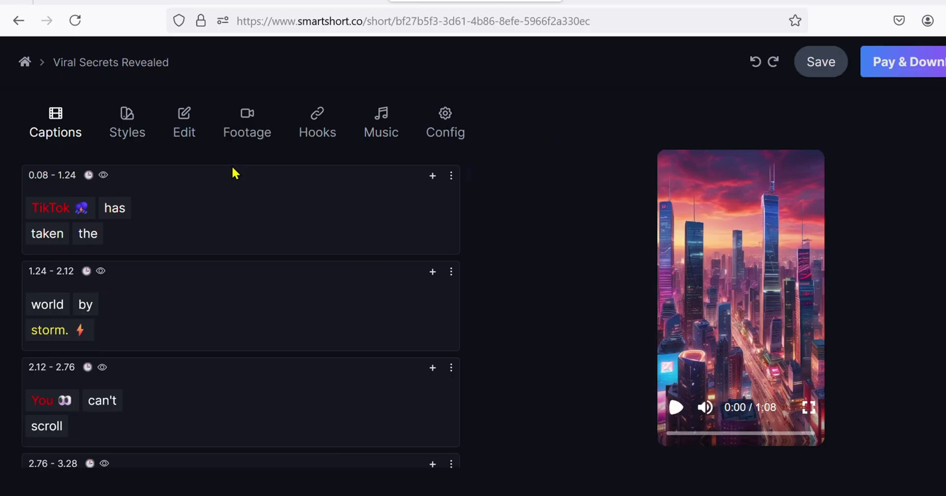
click(66, 209)
click(113, 264)
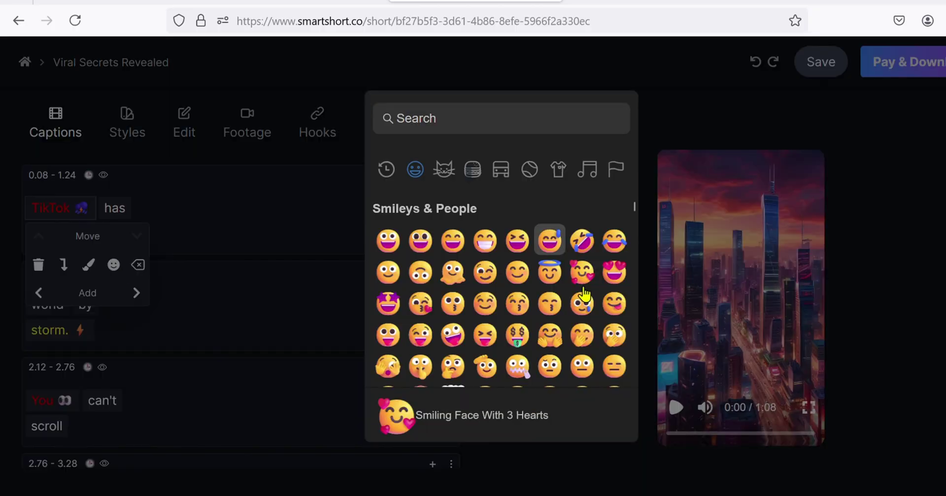
text(q)
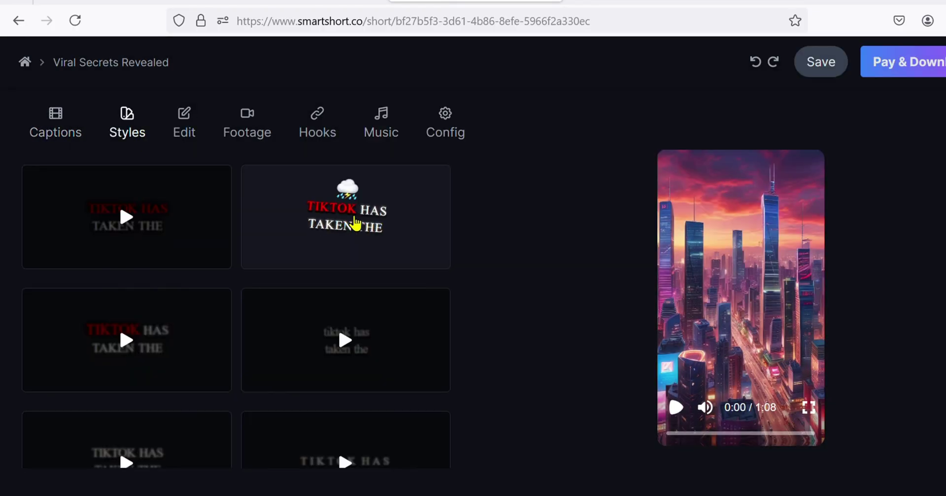
click(355, 224)
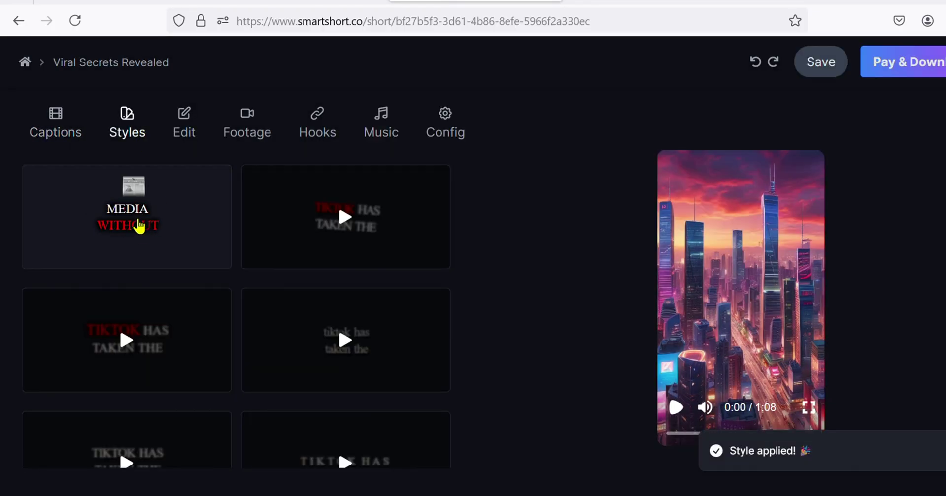
Browse footage scenes, generate a new AI scene image, and preview the Blade Runner 2049 track
click(265, 124)
scroll(110, 317, down, 15)
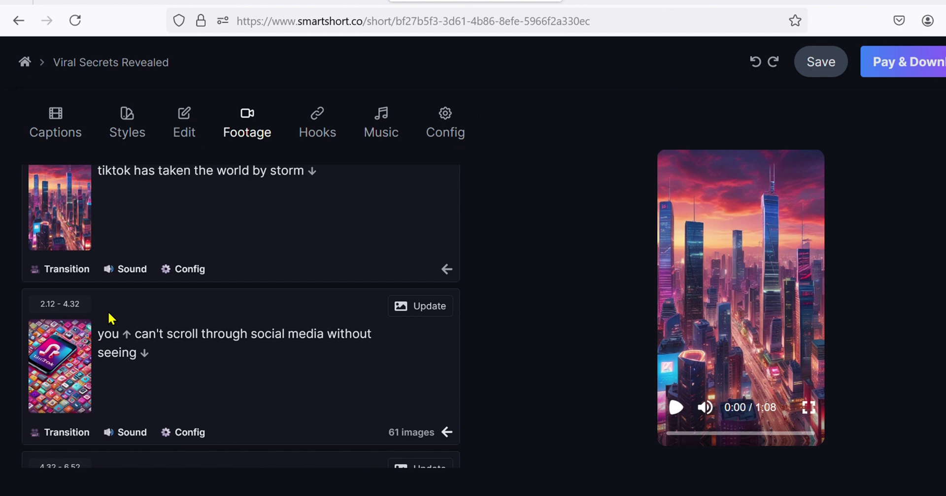
click(414, 235)
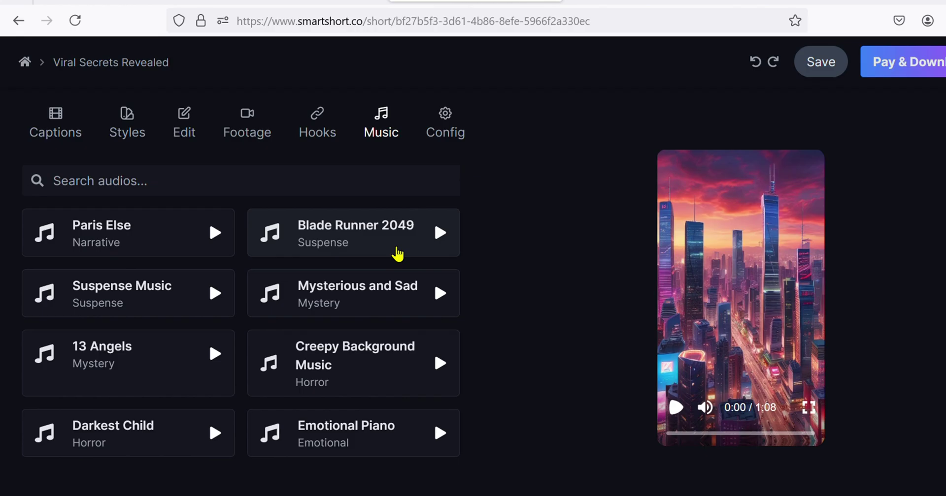
click(397, 253)
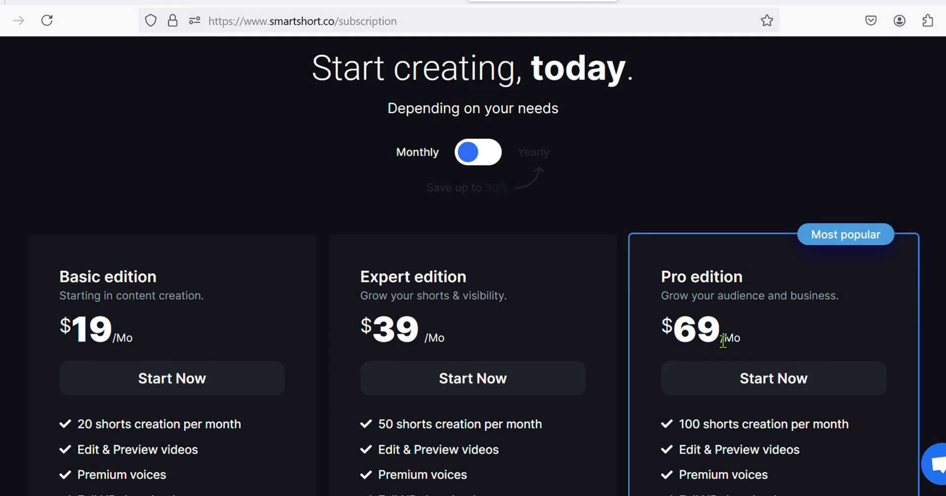
Scroll through the Basic, Expert and Pro plan features
scroll(445, 359, down, 5)
scroll(446, 359, up, 3)
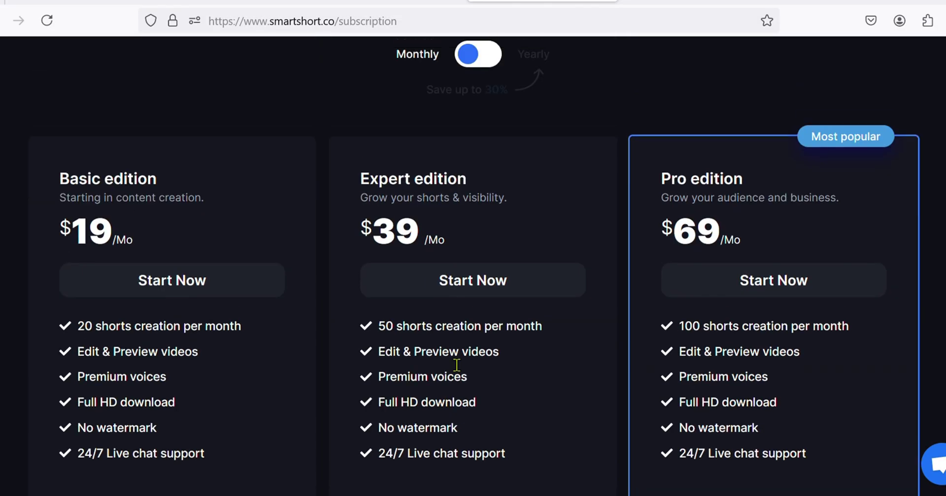